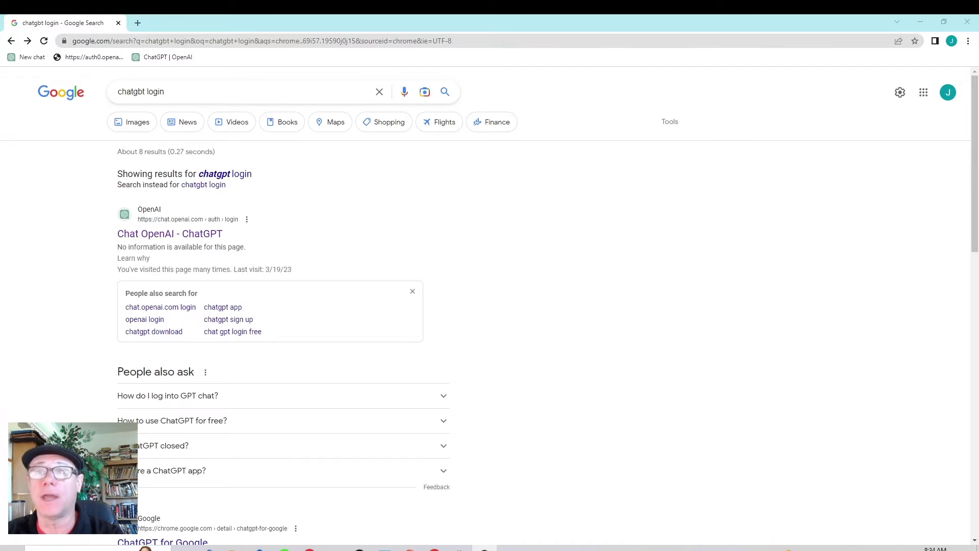
- Search Google for 'chat.openai.com login' and open the ChatGPT welcome page from the results
left_click(168, 91)
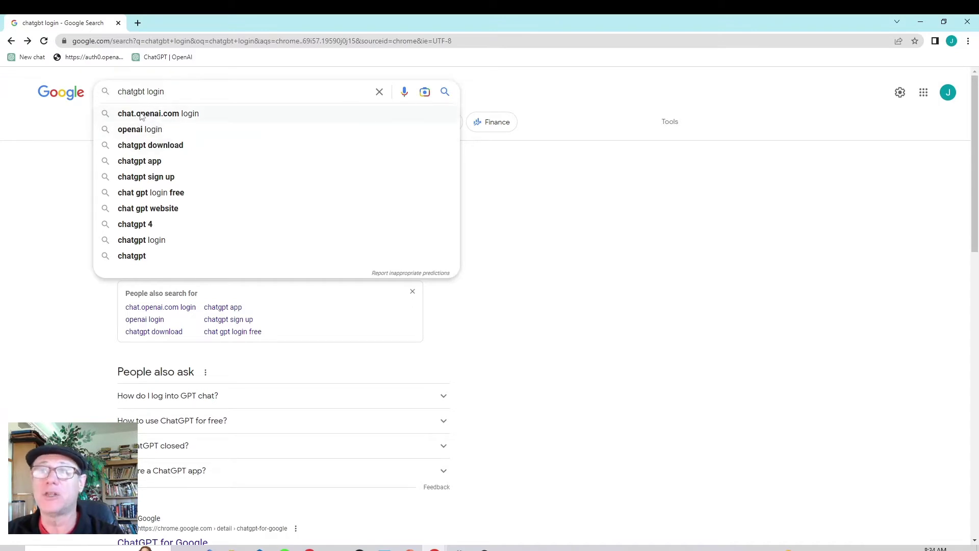
left_click(141, 114)
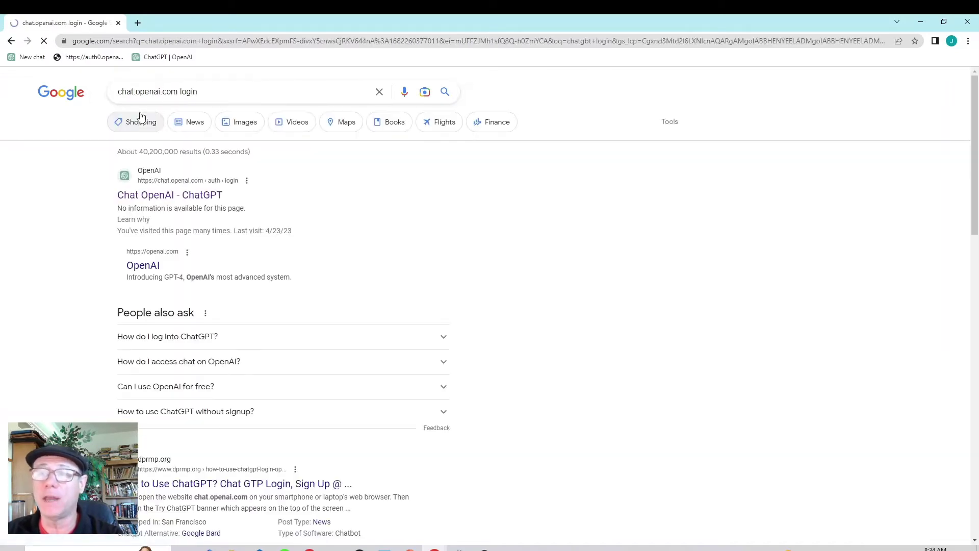
left_click(158, 197)
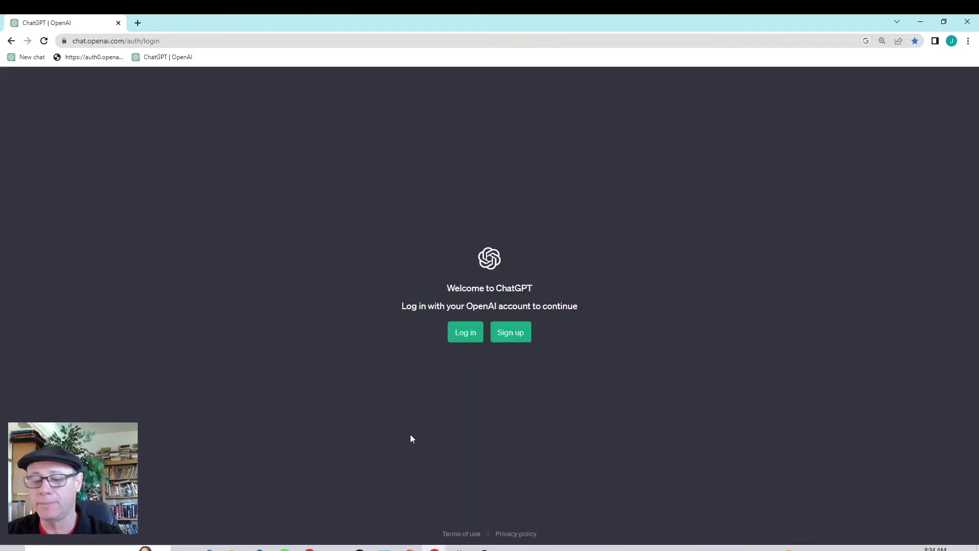
- Go fullscreen, start the Sign up form and paste in the account e-mail address
key("F11")
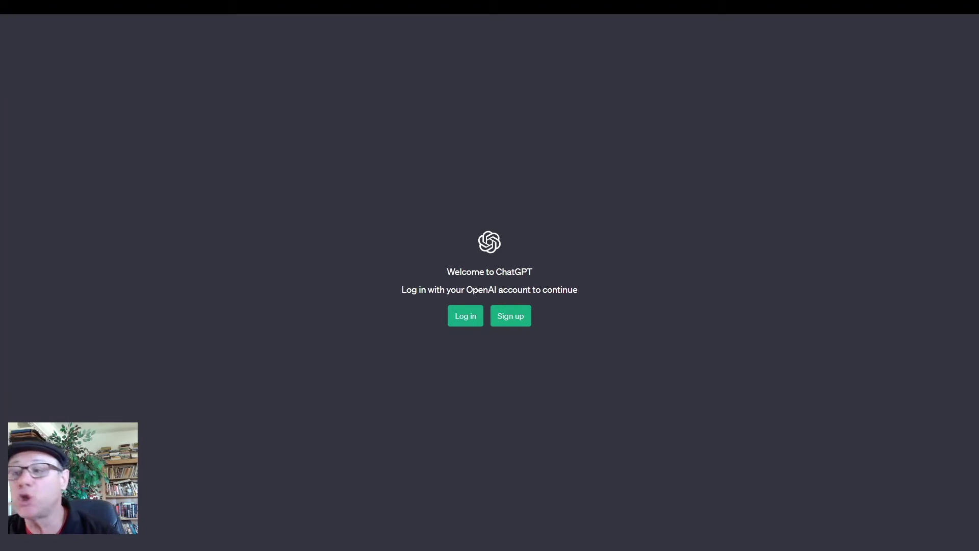
left_click(522, 325)
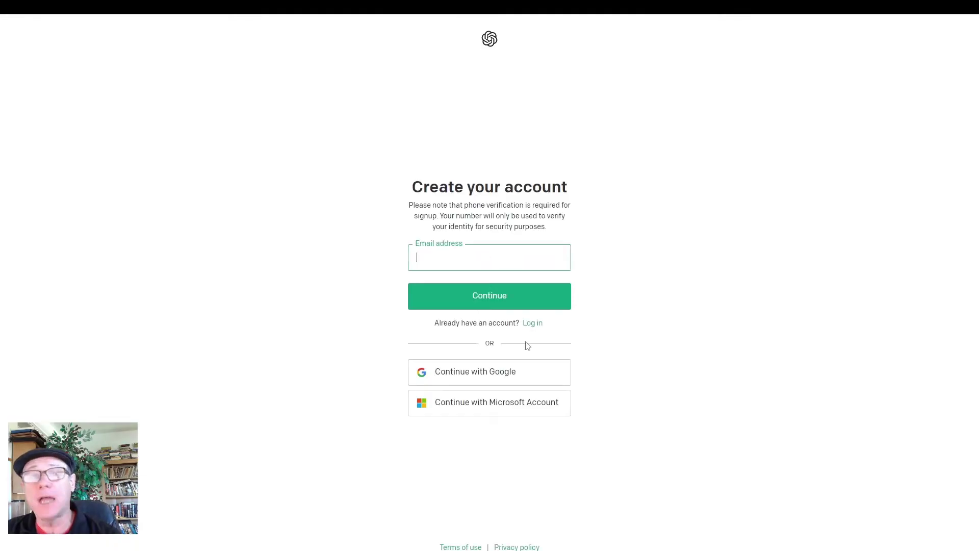
key("ctrl+v")
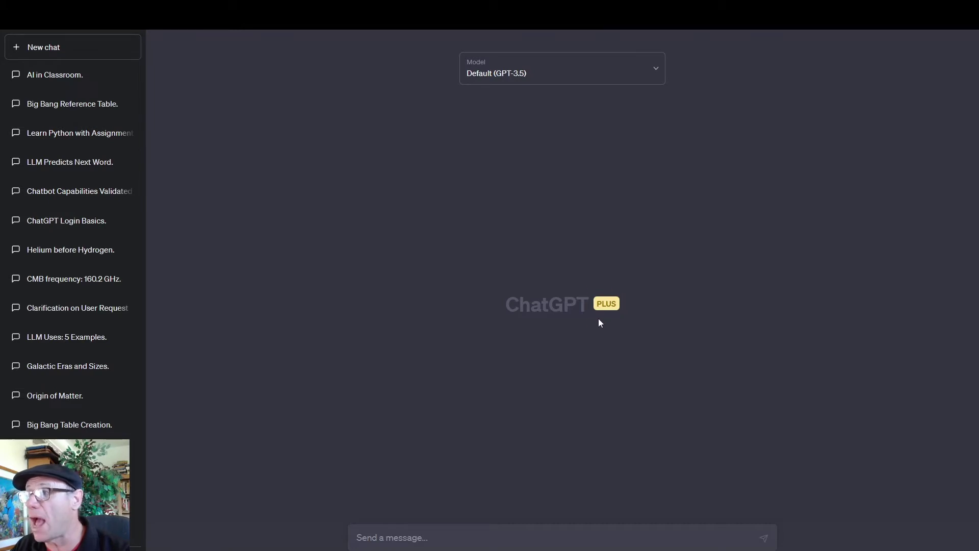
- Check the Model list (GPT-3.5, GPT-4), keep Default (GPT-3.5), and show the account menu
left_click(658, 70)
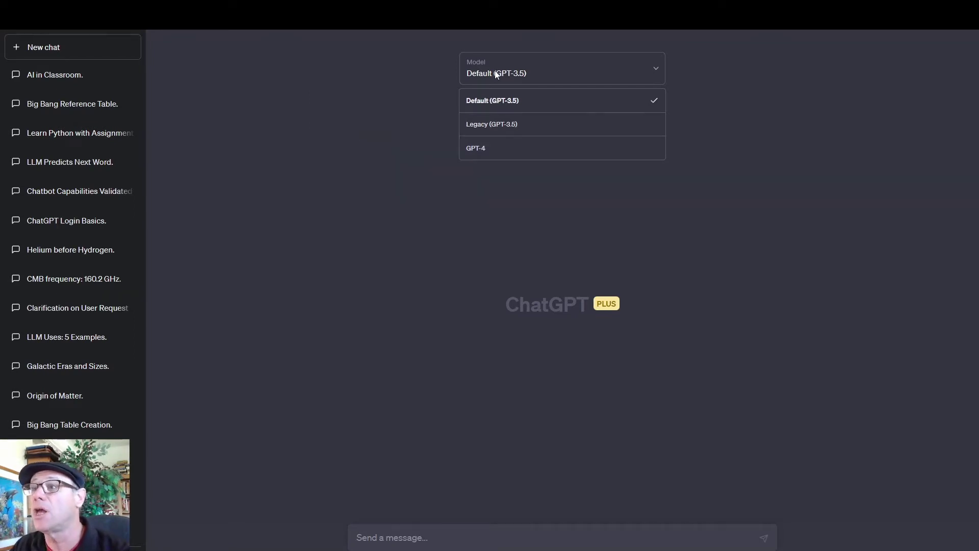
left_click(271, 236)
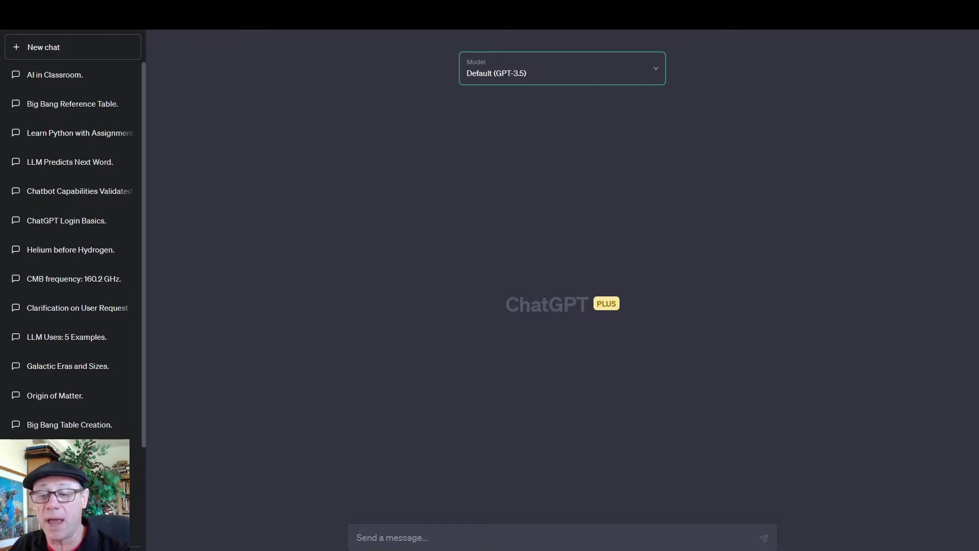
left_click(66, 530)
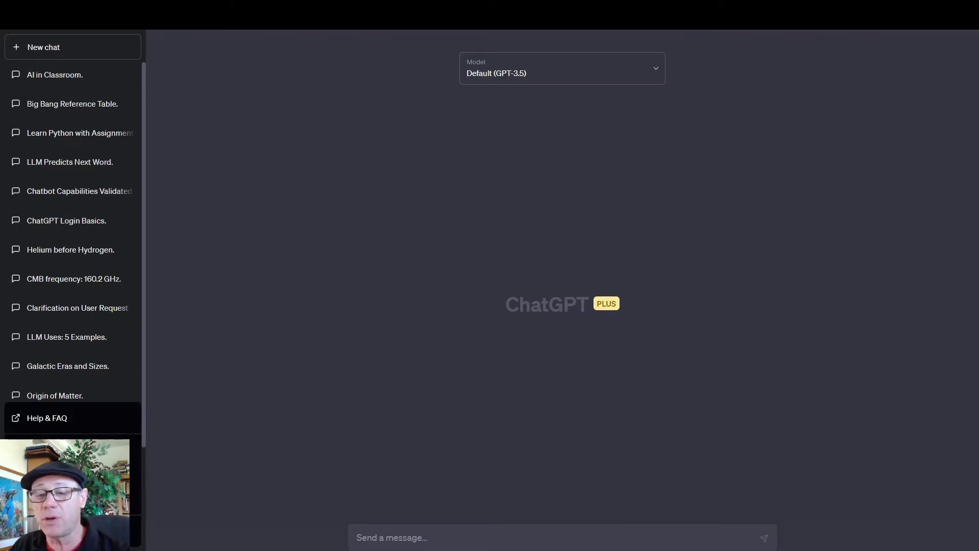
left_click(71, 499)
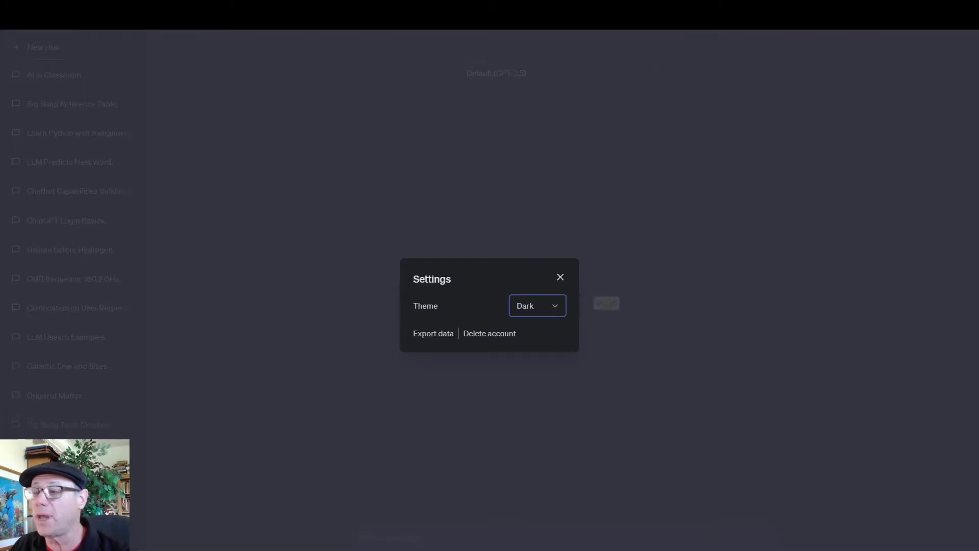
left_click(559, 304)
left_click(537, 346)
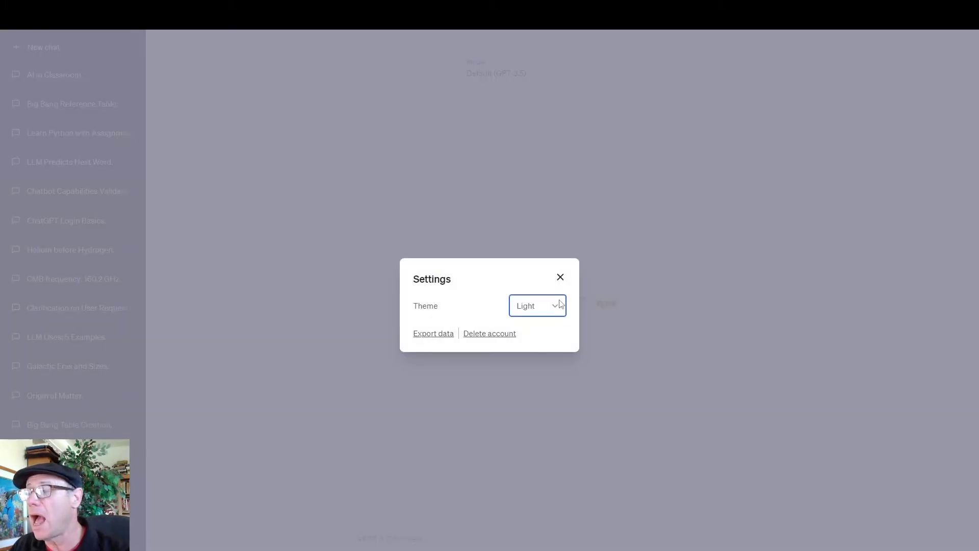
left_click(685, 378)
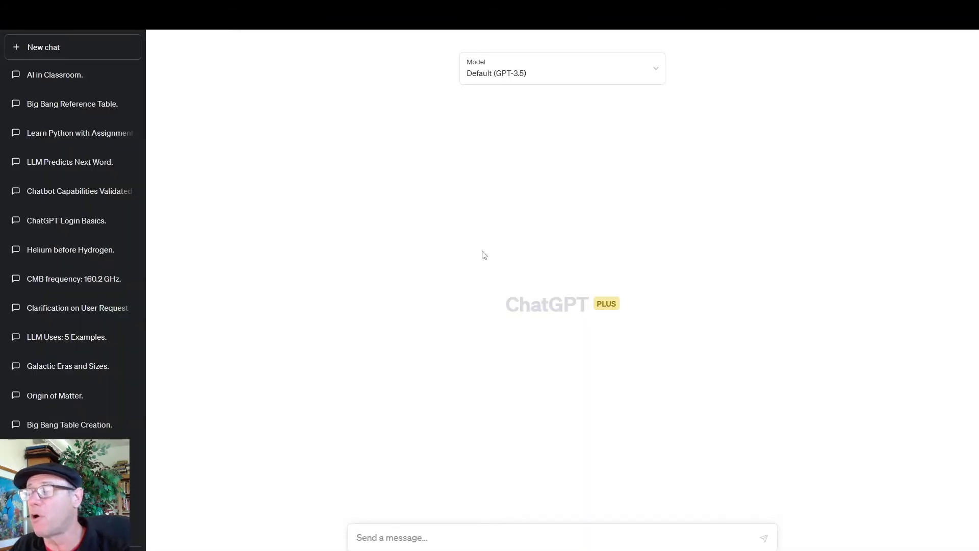
left_click(72, 498)
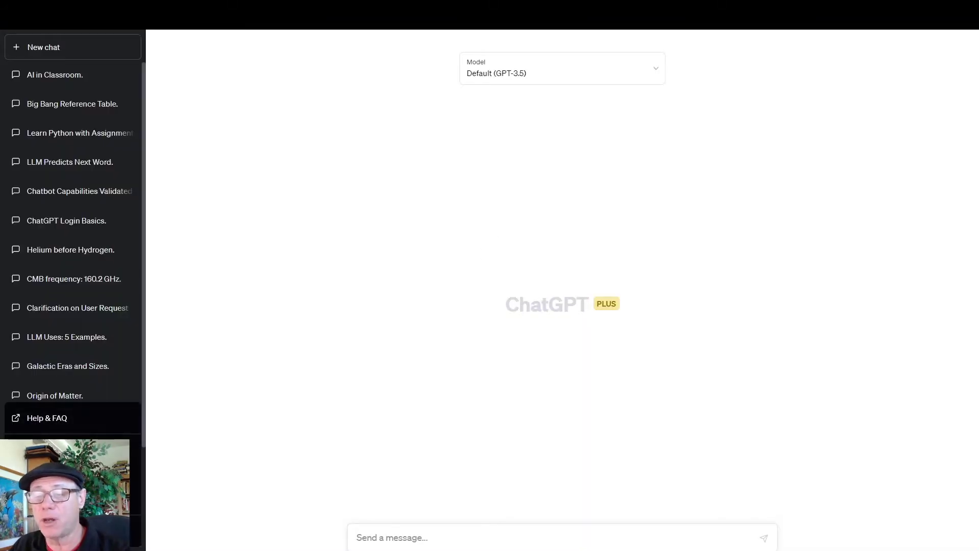
left_click(61, 449)
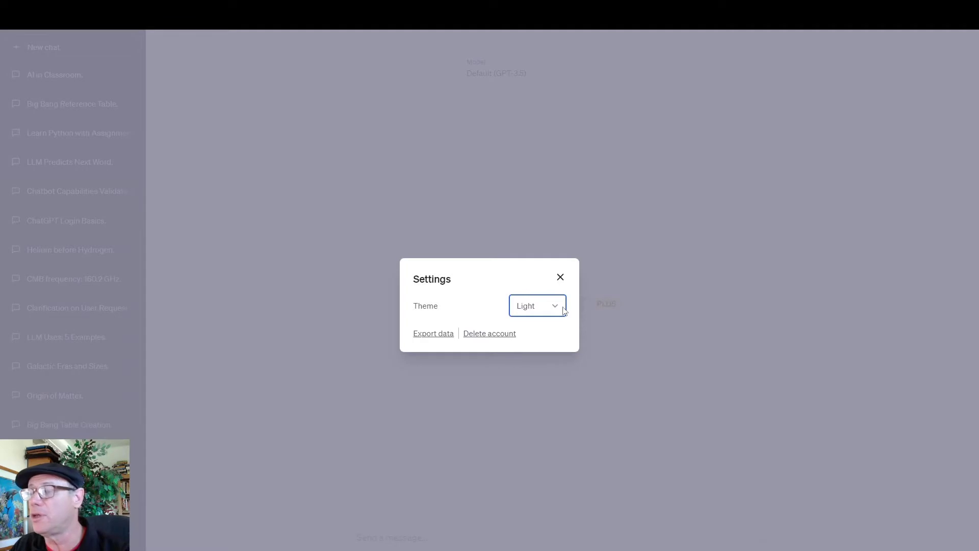
left_click(558, 311)
left_click(539, 334)
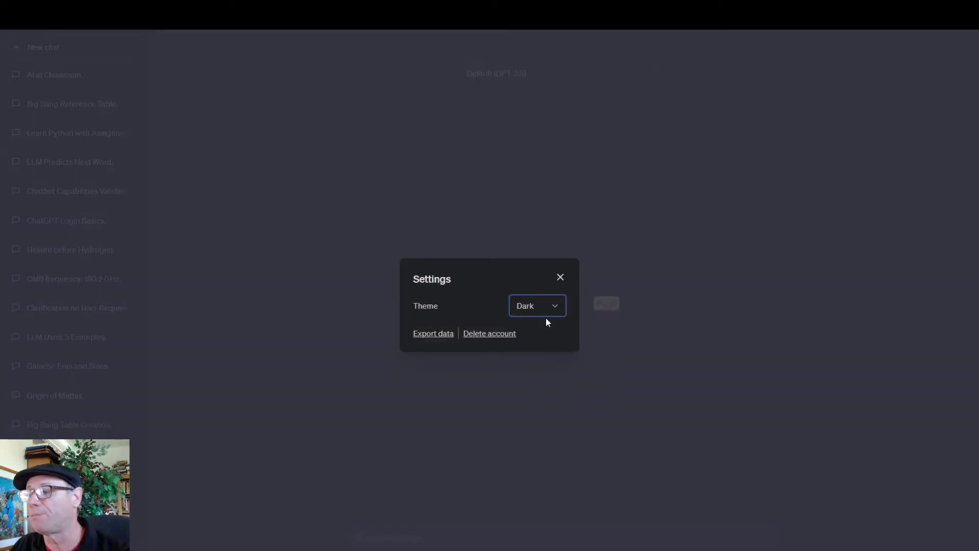
left_click(560, 276)
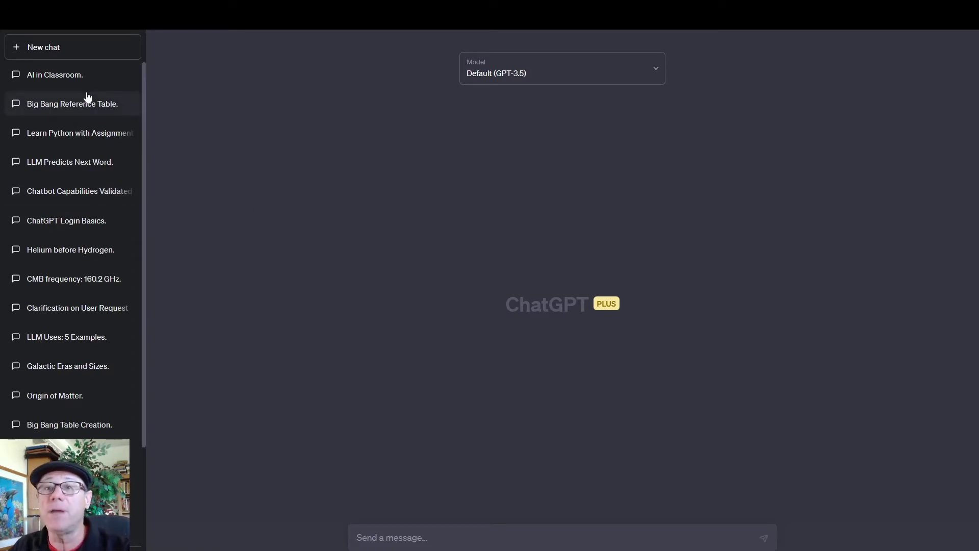
- Read through the 'AI in Classroom' proofreading prompt, then exit fullscreen to show browser tabs
left_click(81, 76)
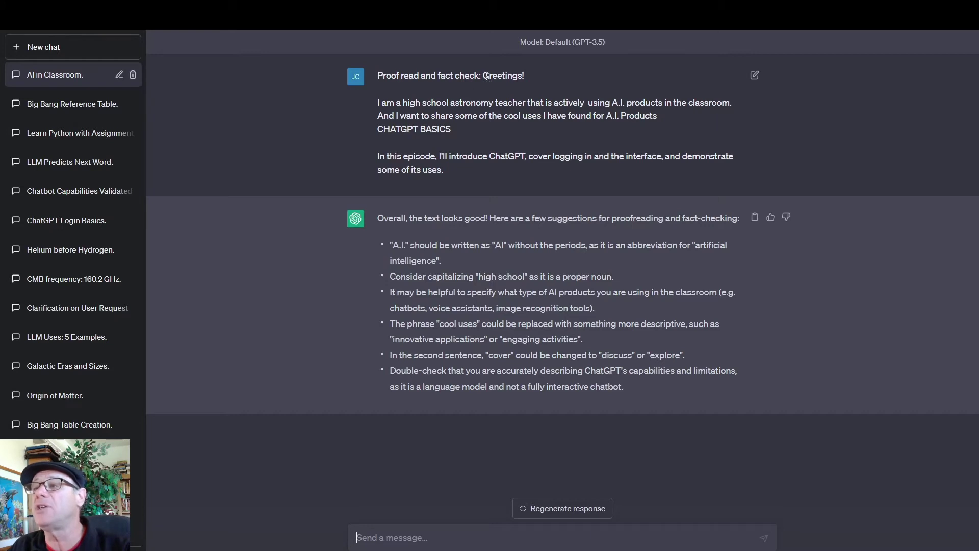
left_click_drag(482, 76, 491, 168)
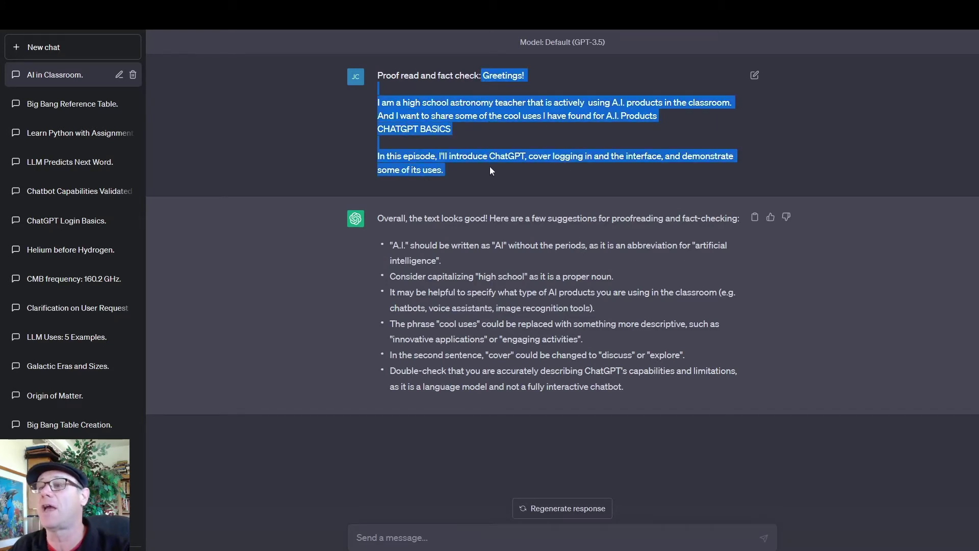
left_click(422, 276)
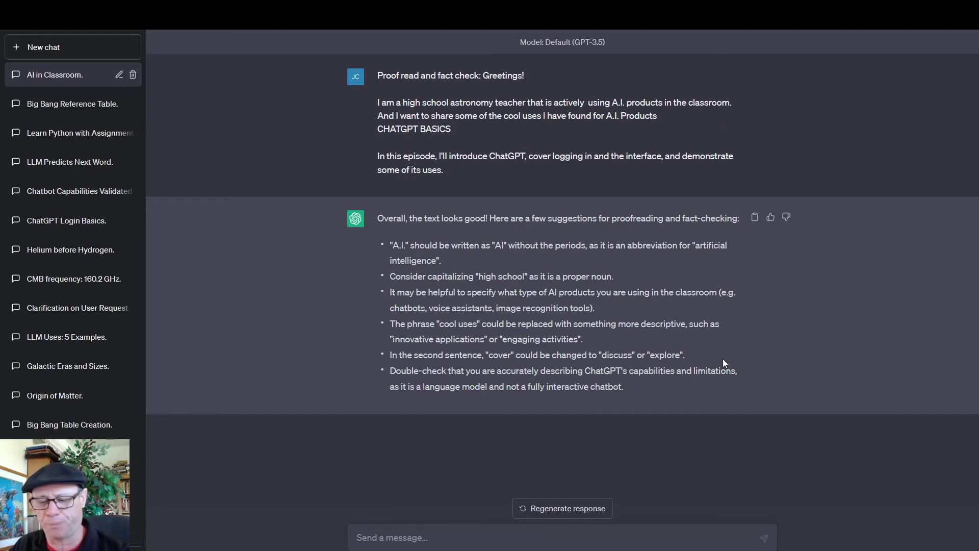
key("F11")
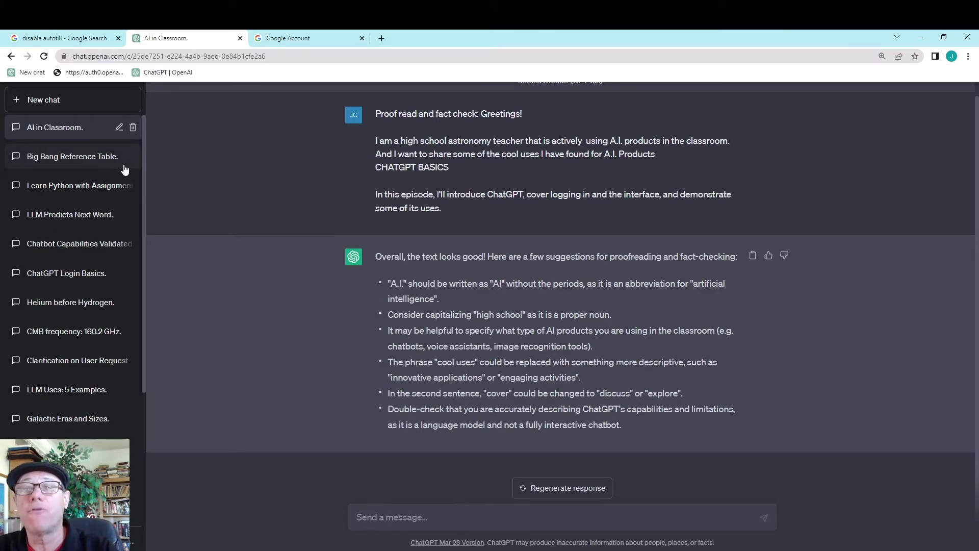
left_click(104, 164)
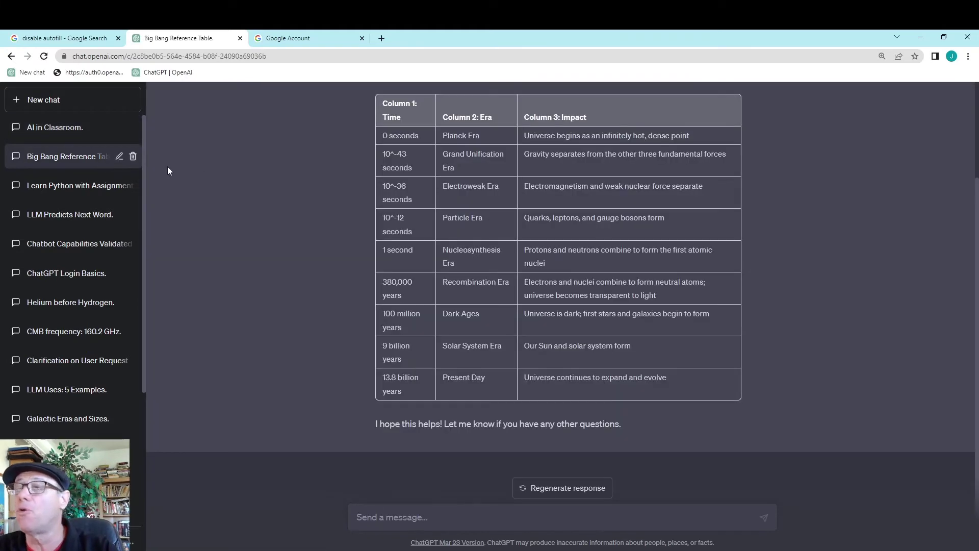
scroll(433, 179, "up", 3)
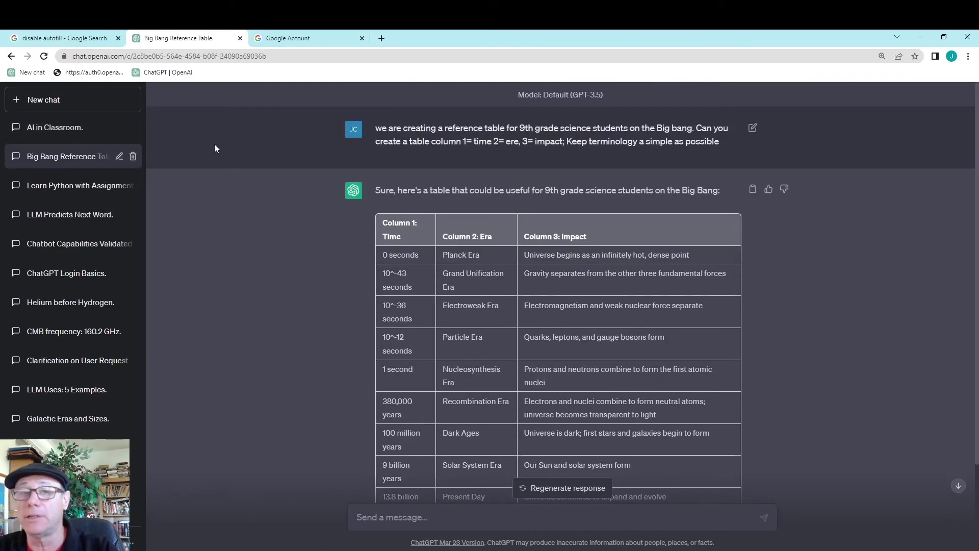
scroll(544, 242, "down", 3)
scroll(521, 229, "up", 3)
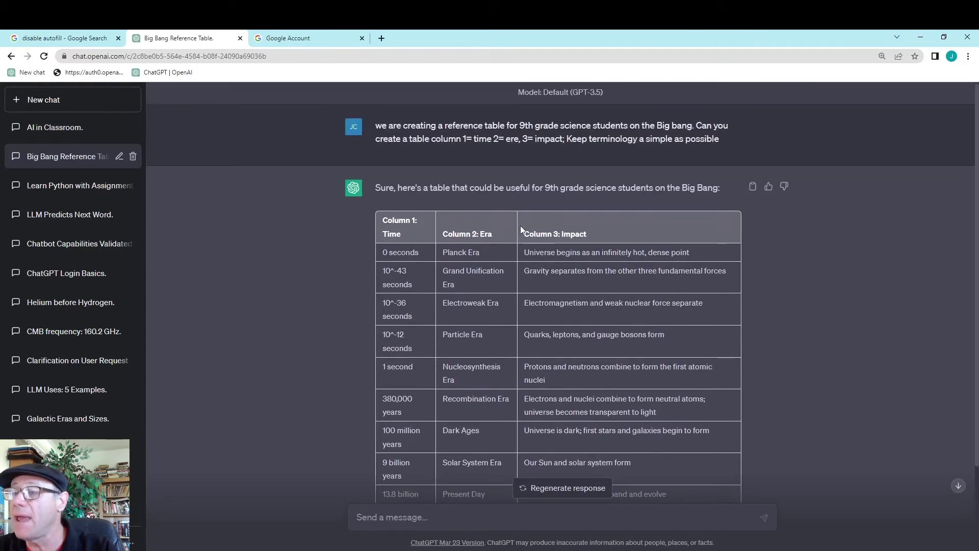
scroll(520, 225, "down", 3)
scroll(513, 222, "up", 3)
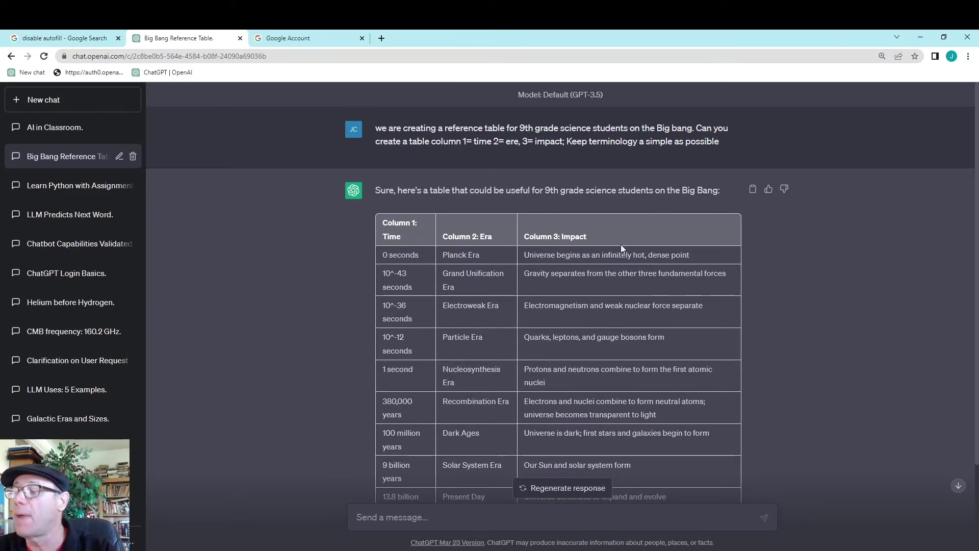
scroll(432, 224, "down", 3)
scroll(447, 213, "up", 2)
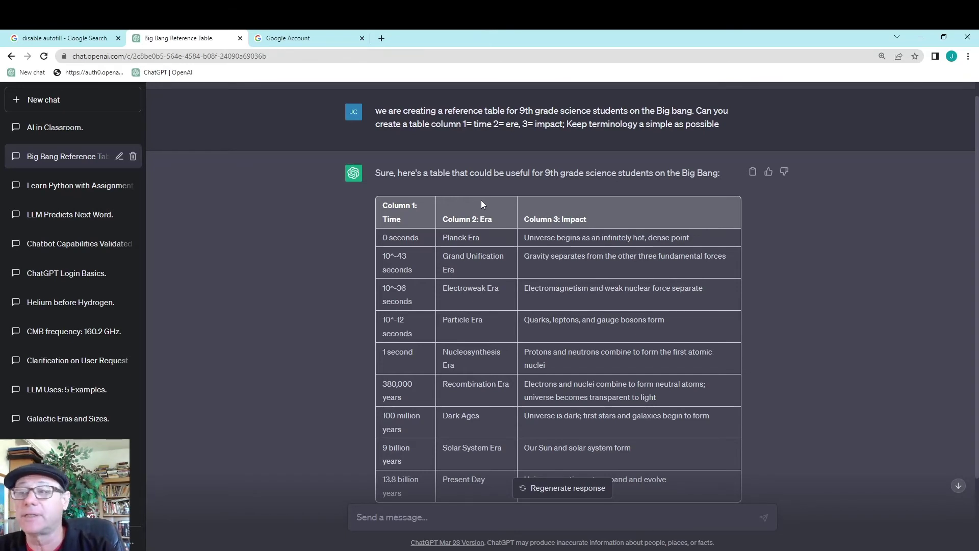
scroll(481, 200, "down", 2)
scroll(72, 164, "down", 5)
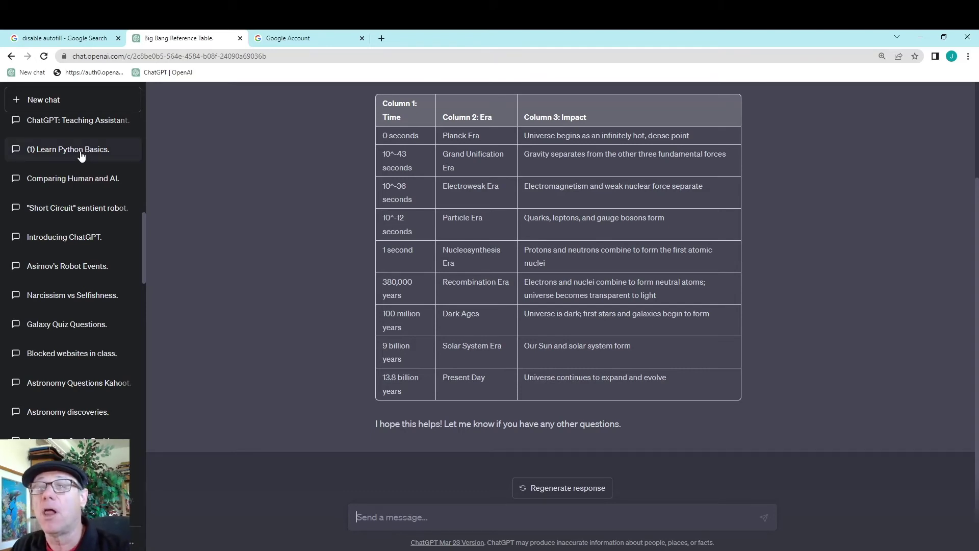
- Open the '(1) Learn Python Basics.' conversation and scroll up through its history
left_click(81, 155)
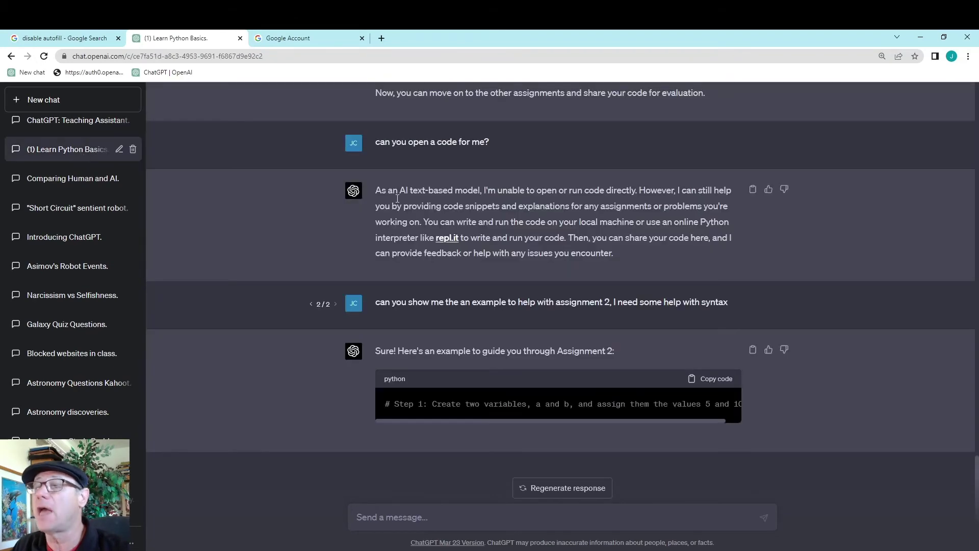
scroll(442, 206, "up", 10)
scroll(441, 203, "up", 20)
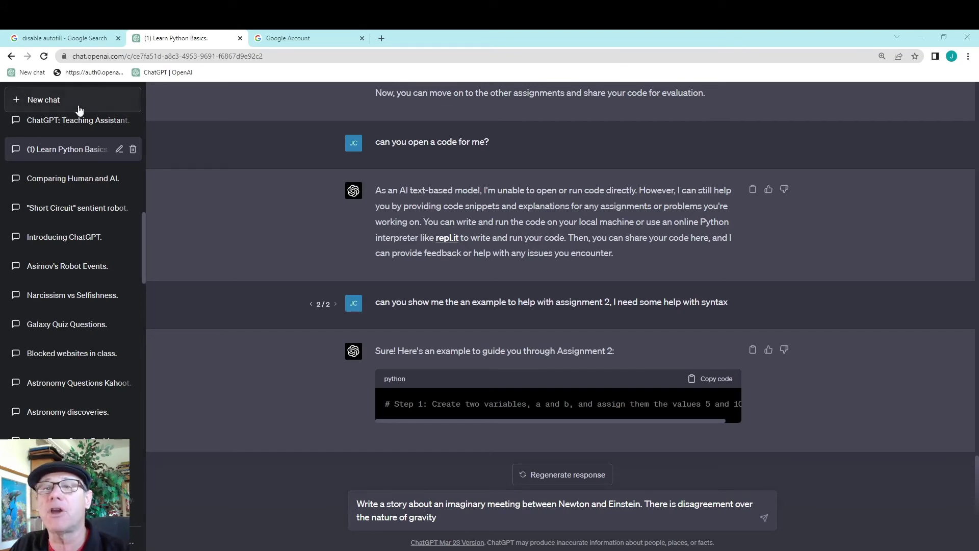
- Cut the Newton–Einstein gravity prompt and paste it into a fresh New chat message box
left_click_drag(439, 518, 349, 505)
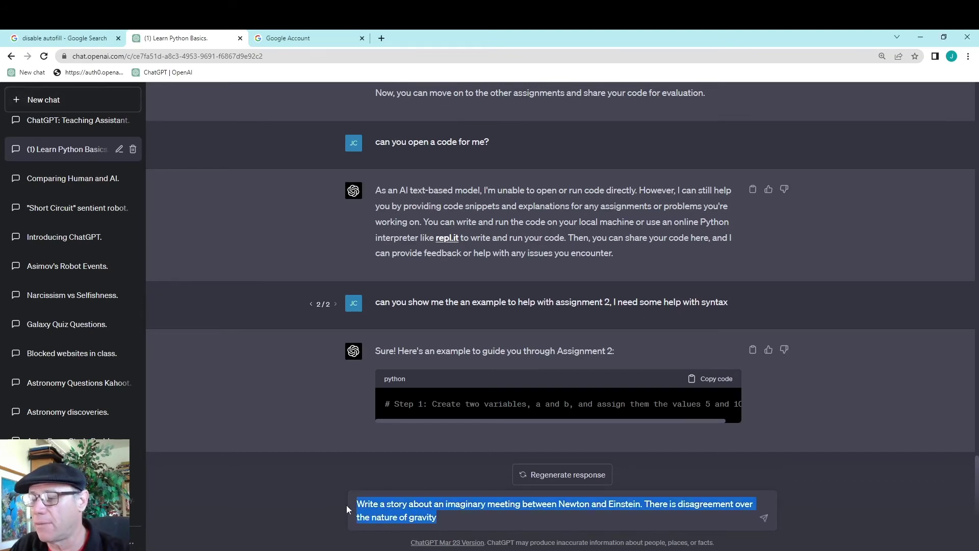
right_click(387, 505)
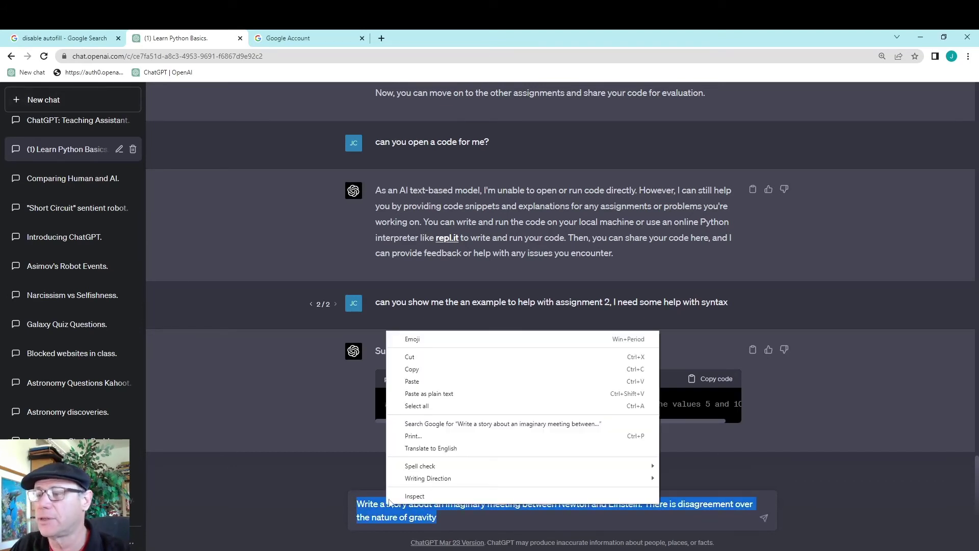
left_click(434, 357)
left_click(61, 99)
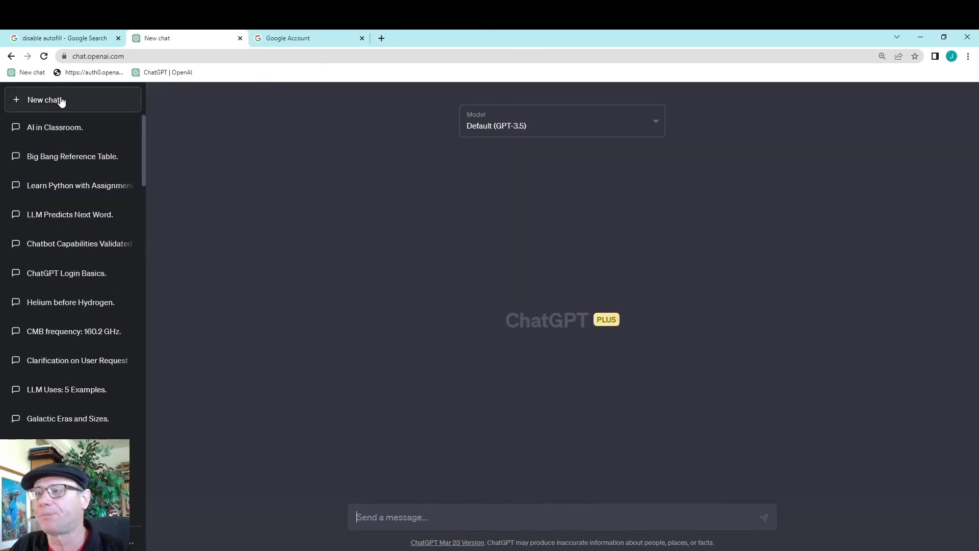
right_click(396, 514)
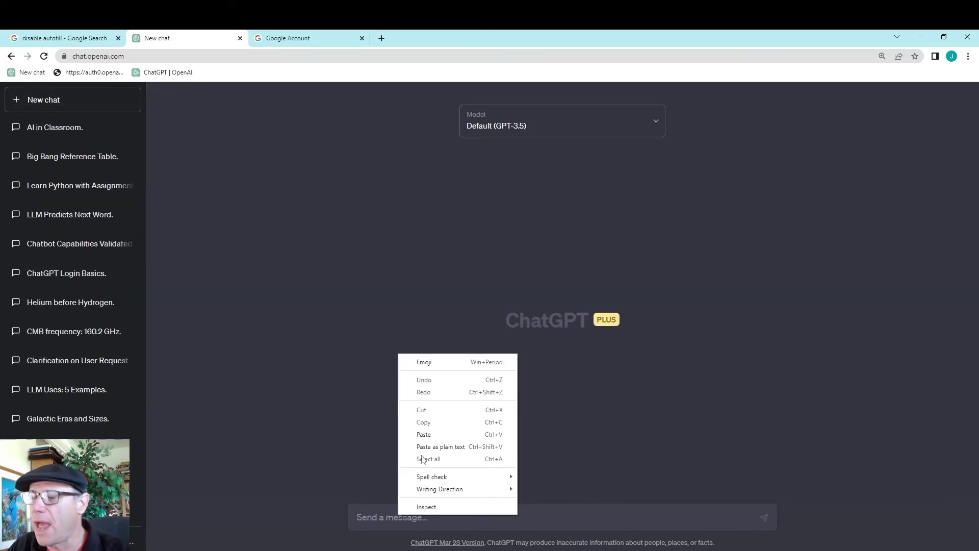
left_click(423, 435)
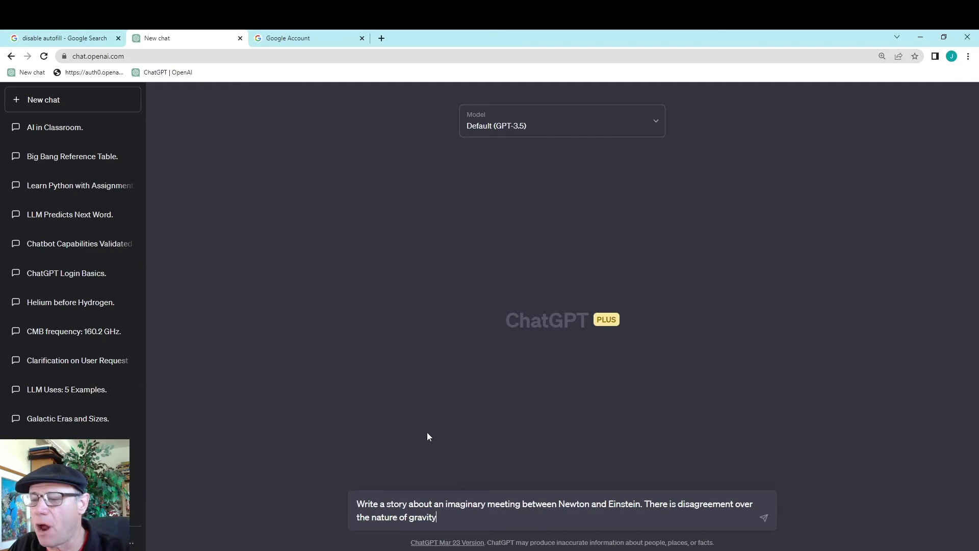
- Send the Newton–Einstein prompt and scroll through the generated 'Gravity's Great Minds' story
left_click(766, 519)
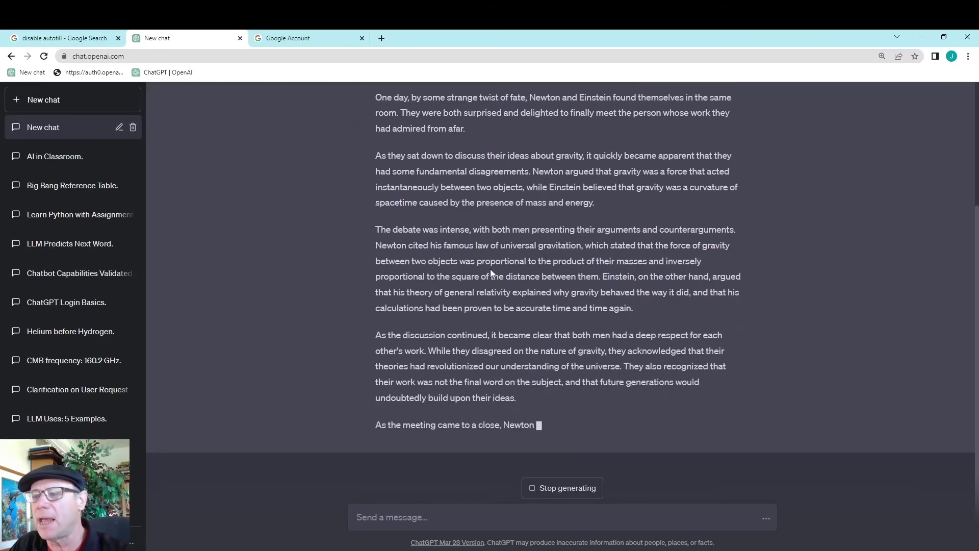
scroll(548, 275, "up", 2)
scroll(548, 275, "up", 2)
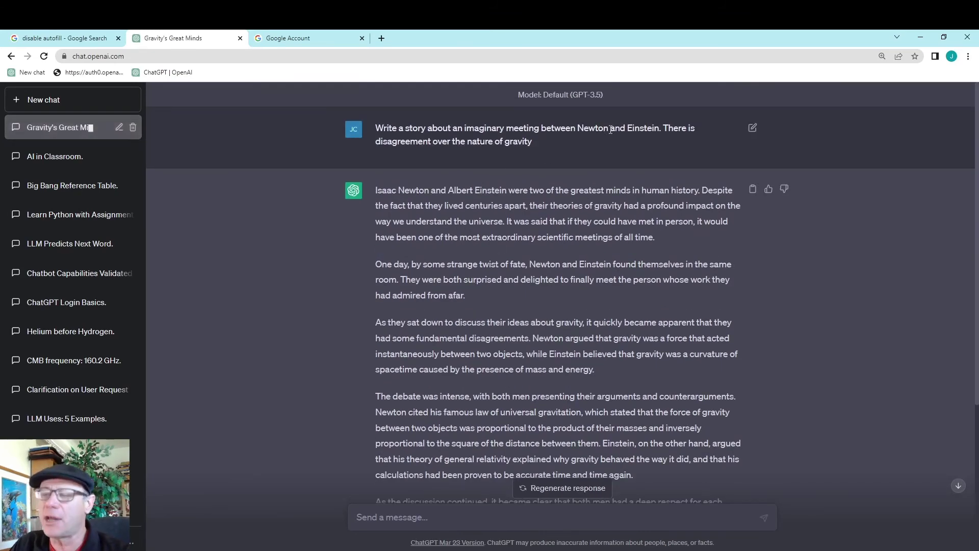
scroll(517, 251, "down", 2)
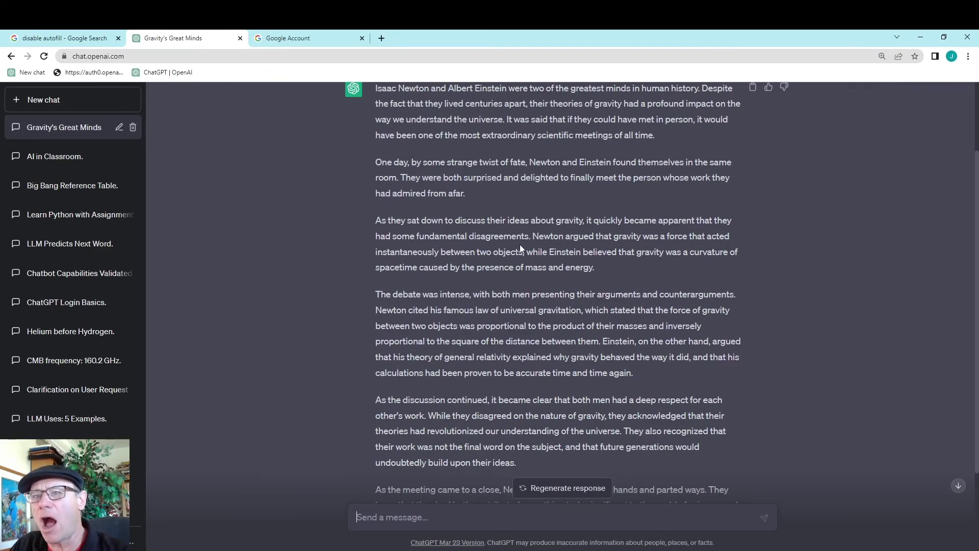
scroll(521, 245, "down", 3)
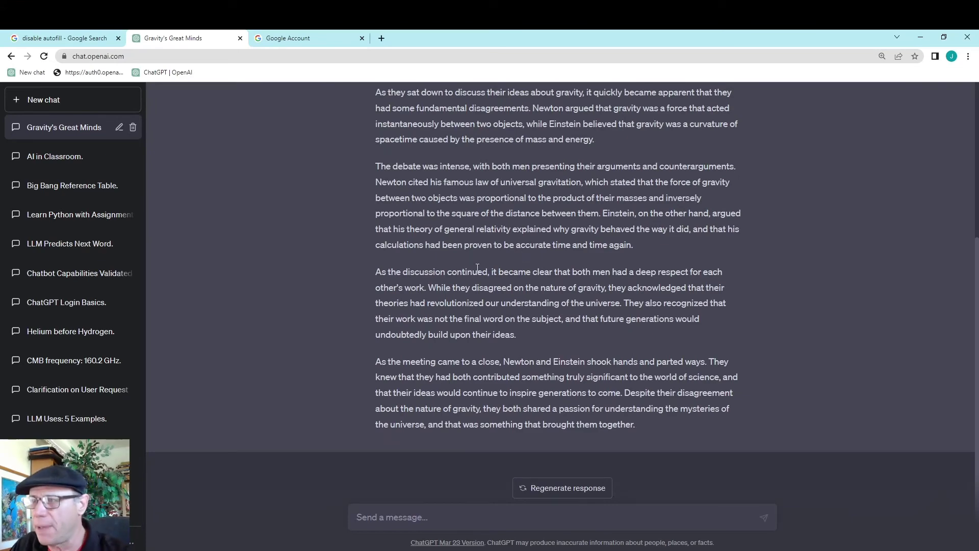
scroll(478, 265, "up", 5)
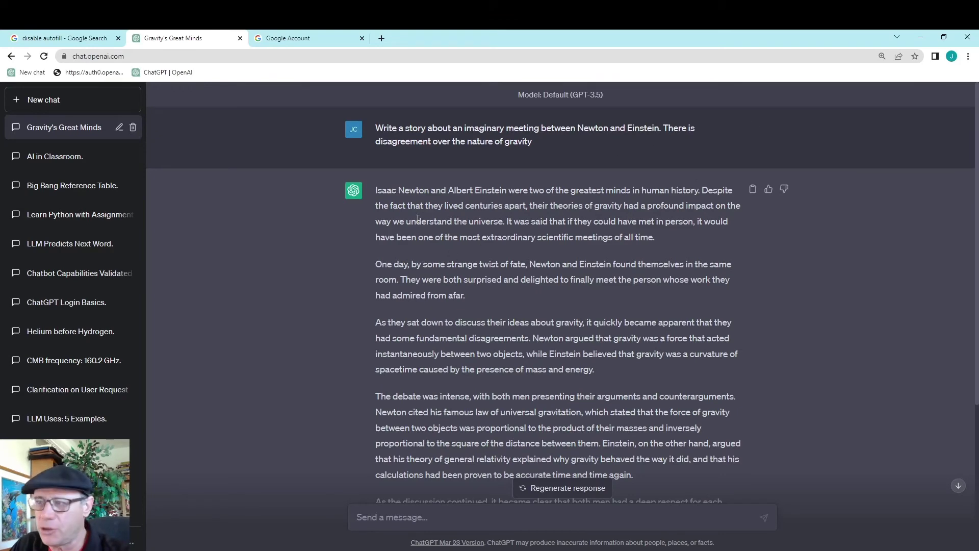
scroll(507, 261, "down", 5)
scroll(524, 261, "up", 5)
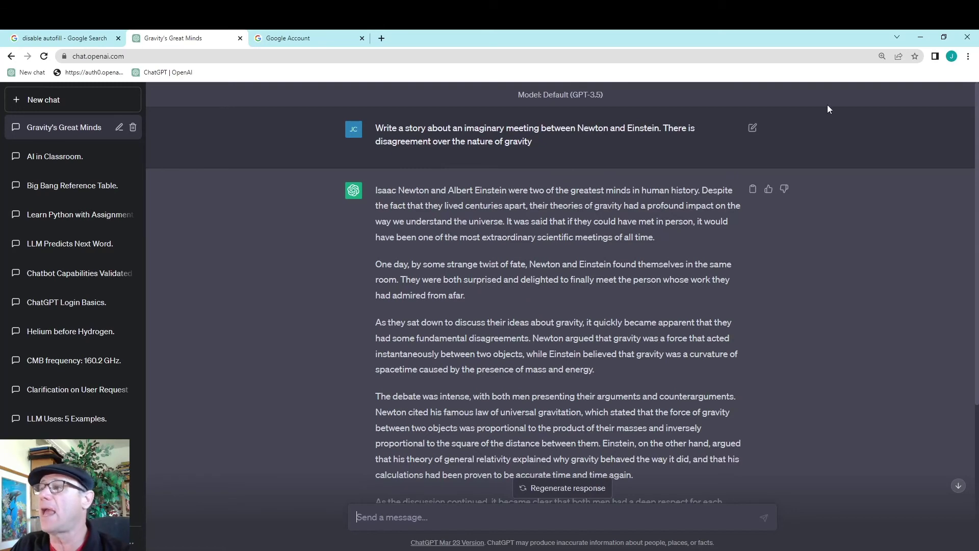
- Edit the sent prompt to say 'angry disagreement' and resubmit for story version 2/2
left_click(753, 127)
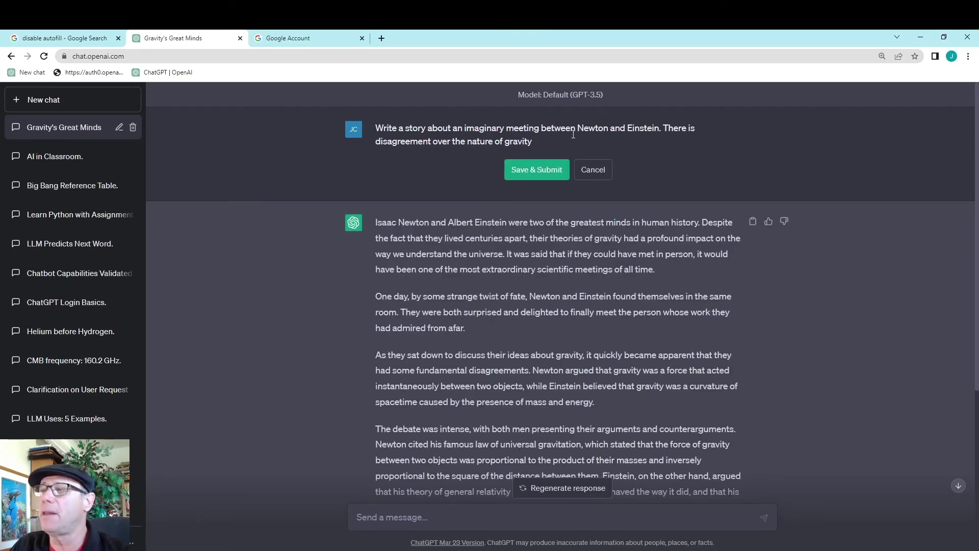
left_click(378, 141)
type("a")
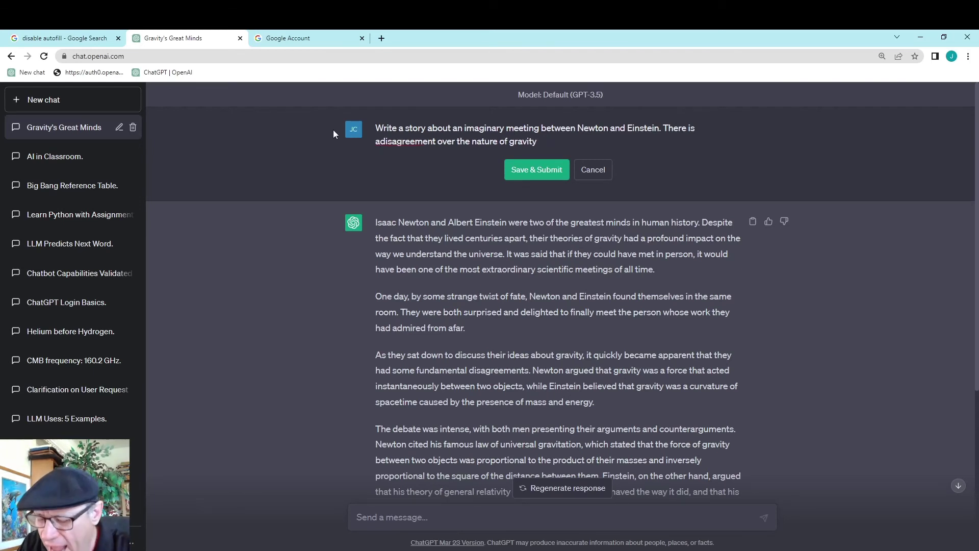
type("ng")
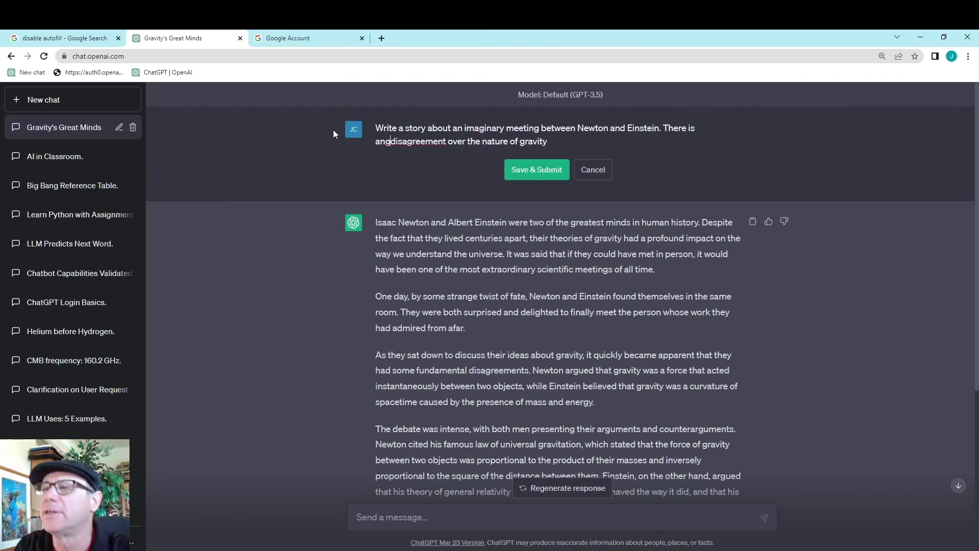
type("ry")
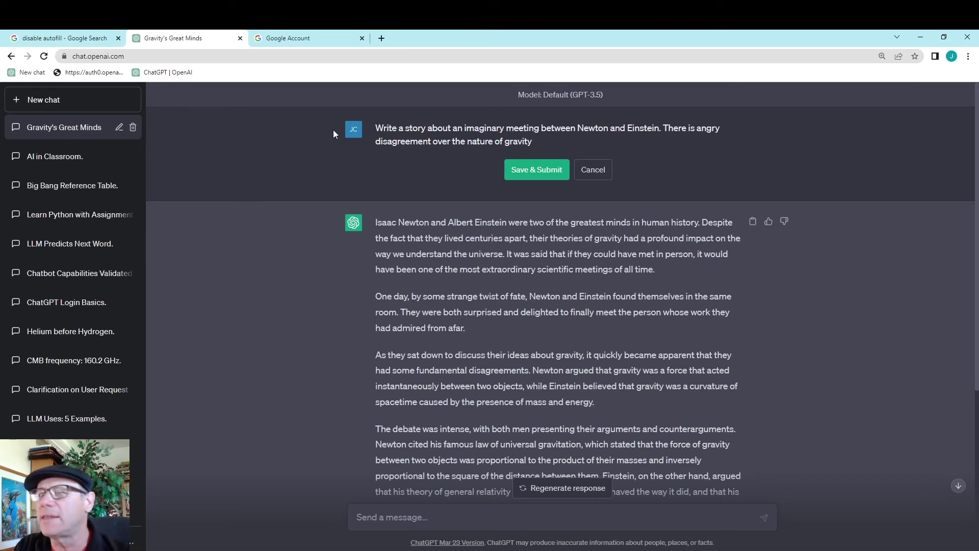
left_click(542, 169)
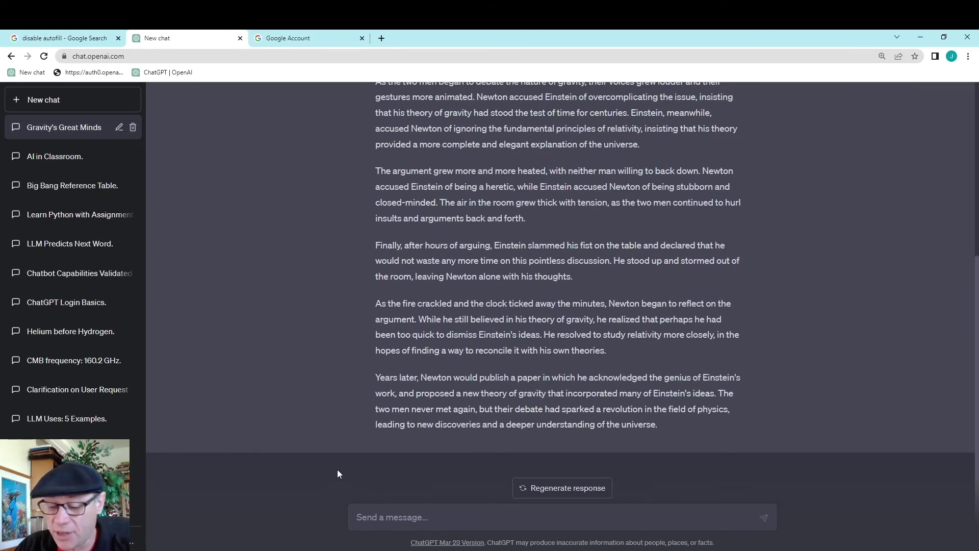
- Send the follow-up 'in spanish please' to get the story retold in Spanish
type("in")
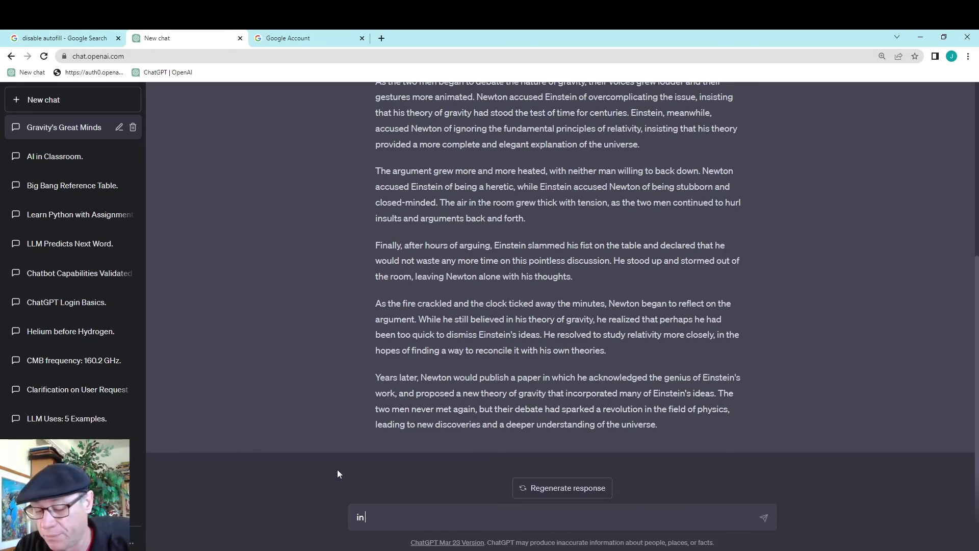
type(" spanish pl")
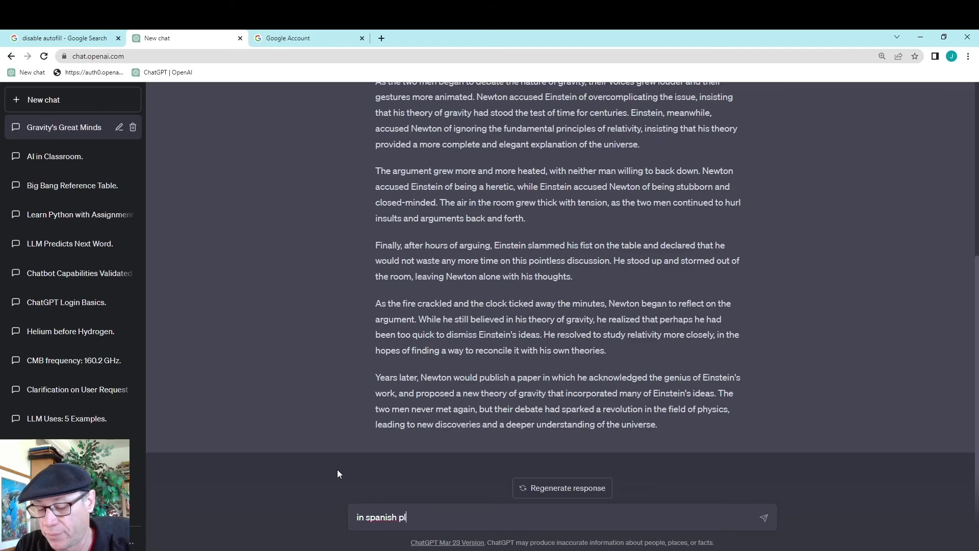
type("ease")
key("Return")
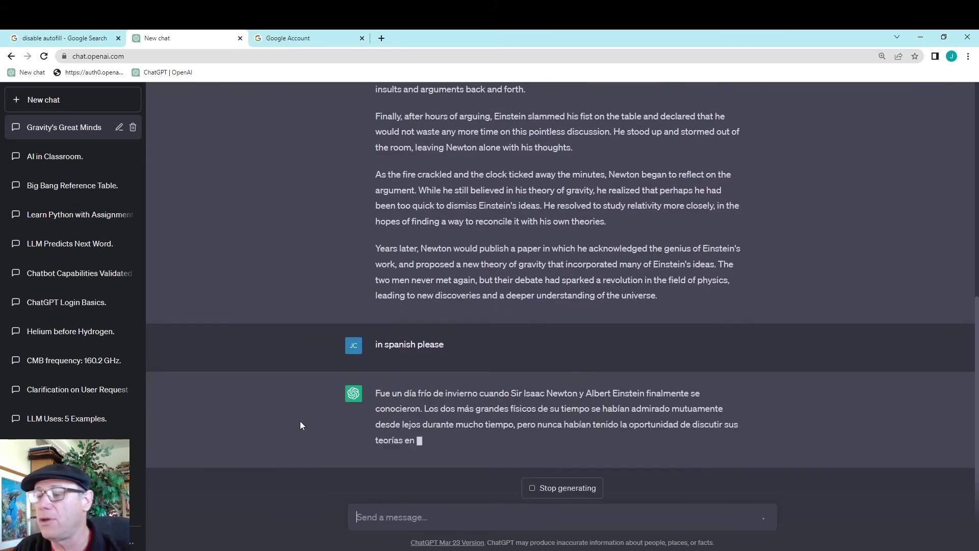